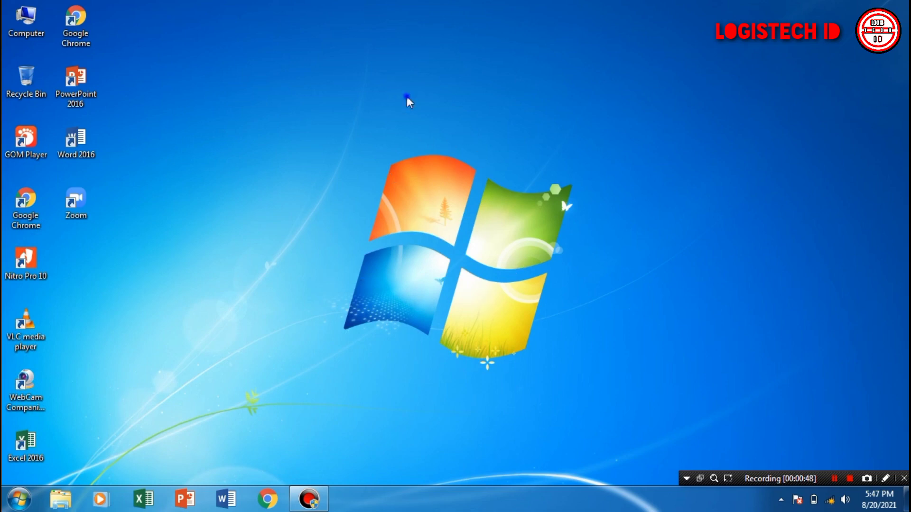
{"action": "right_click", "coordinate": [445, 152]}
{"action": "left_click", "coordinate": [451, 137]}
{"action": "right_click", "coordinate": [483, 161]}
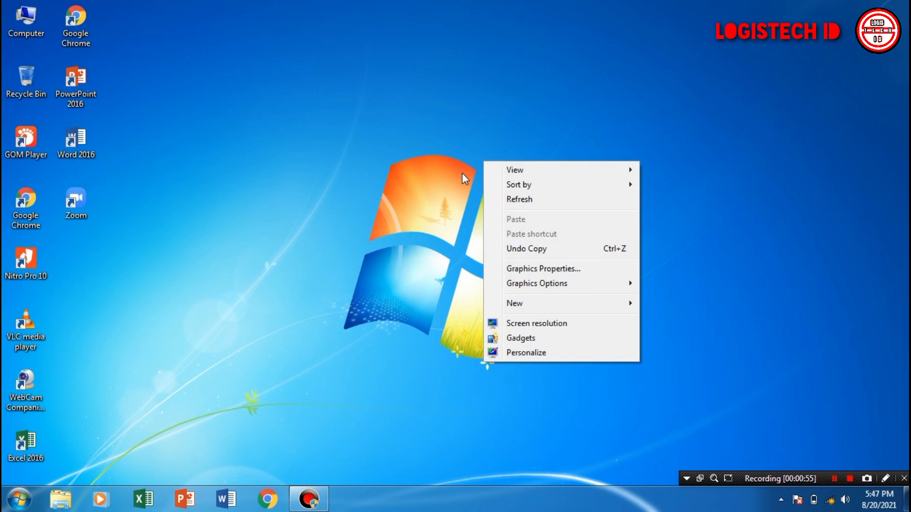
{"action": "left_click", "coordinate": [505, 200]}
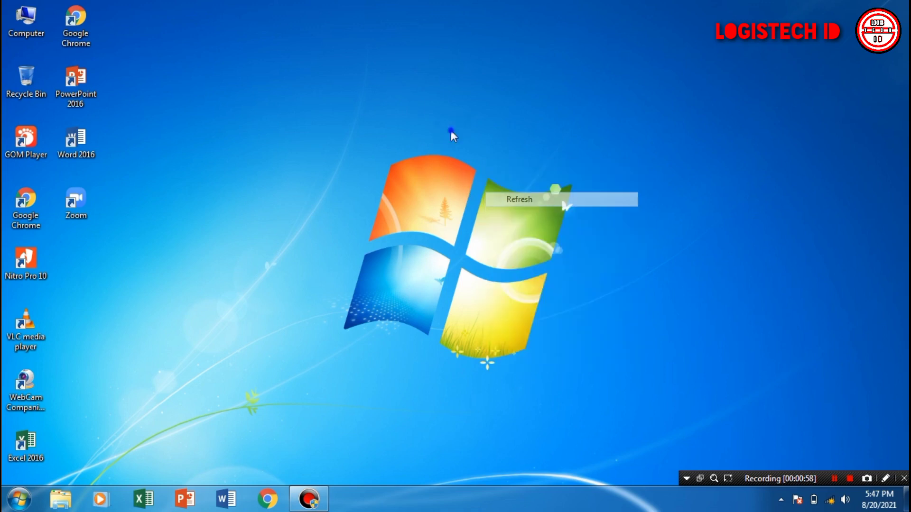
{"action": "right_click", "coordinate": [483, 175]}
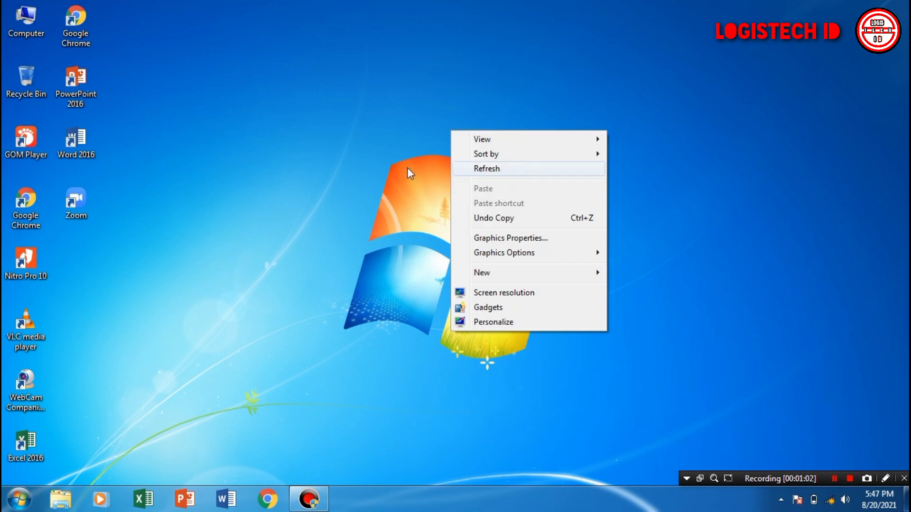
{"action": "left_click", "coordinate": [505, 169]}
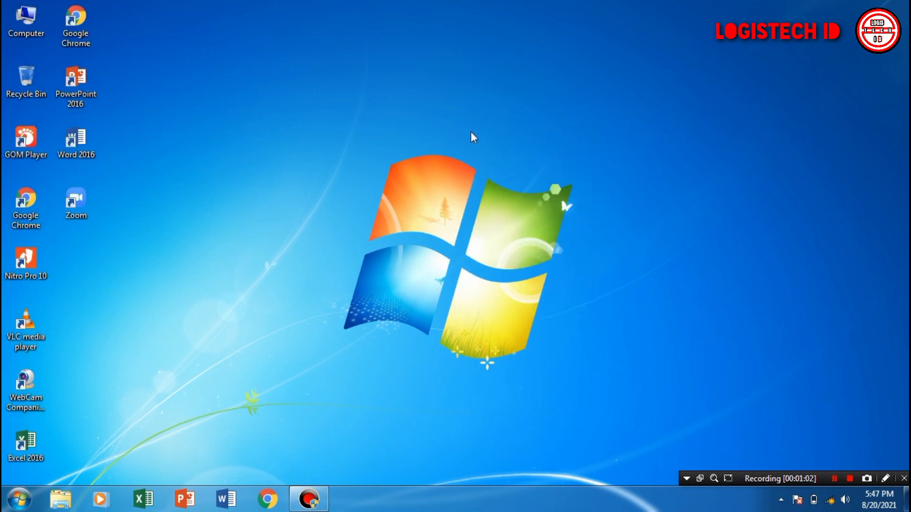
{"action": "right_click", "coordinate": [441, 131]}
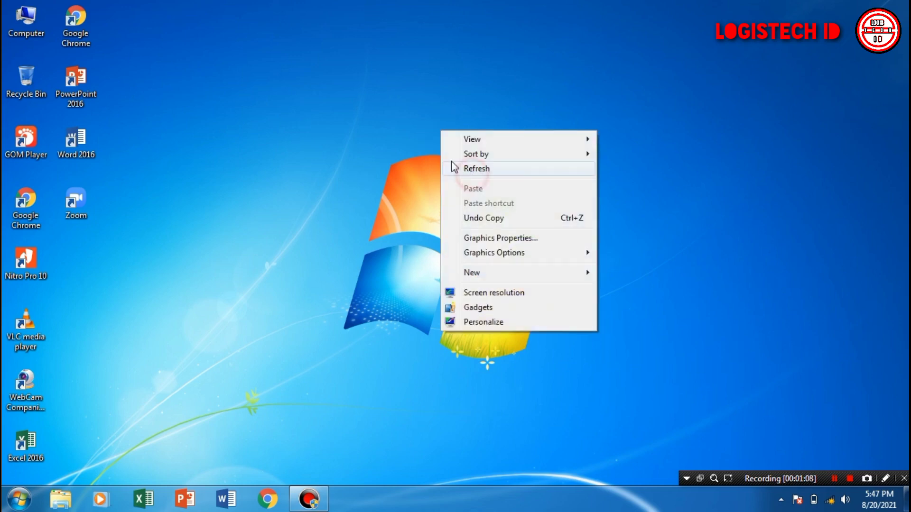
{"action": "left_click", "coordinate": [470, 169]}
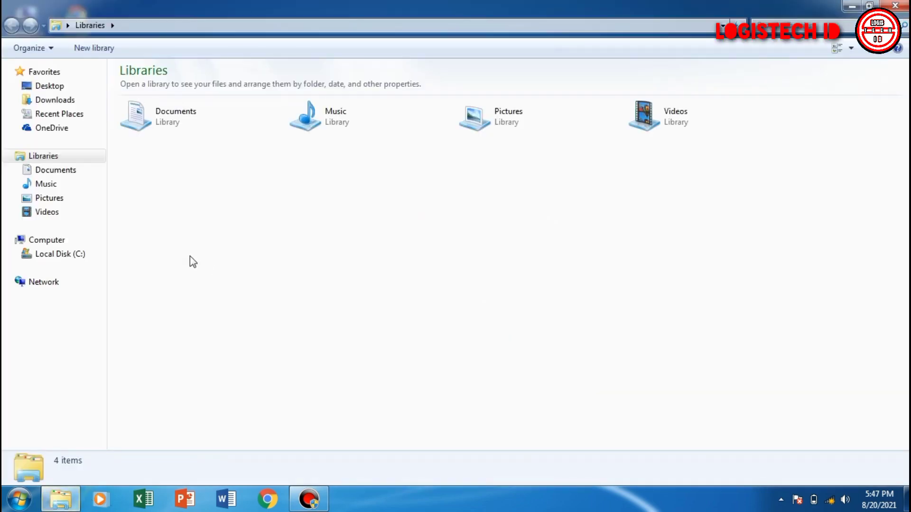
Open the computer's management console and expand Mice and other pointing devices in Device Manager.
{"action": "right_click", "coordinate": [49, 242]}
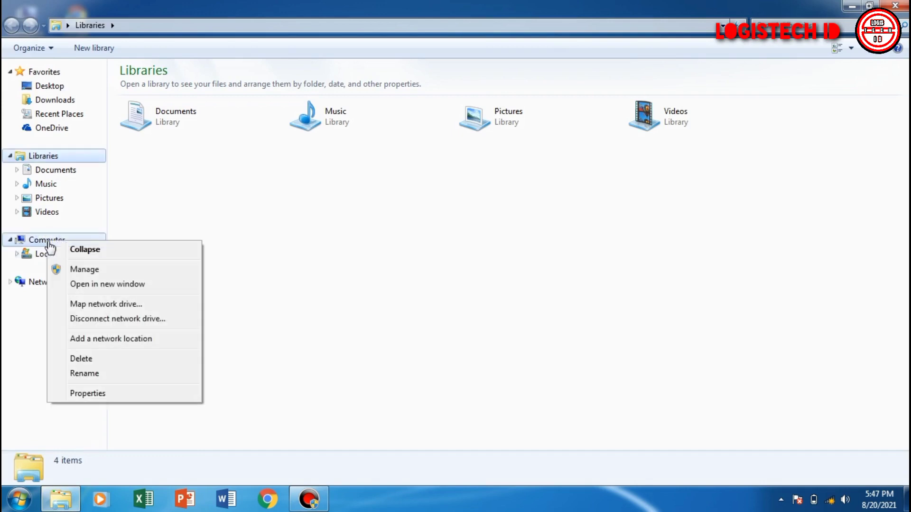
{"action": "left_click", "coordinate": [94, 270]}
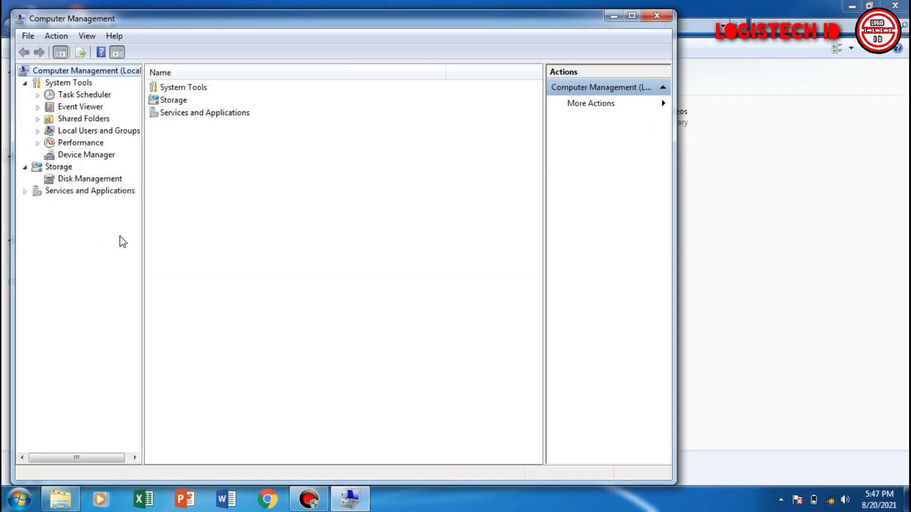
{"action": "left_click", "coordinate": [99, 155]}
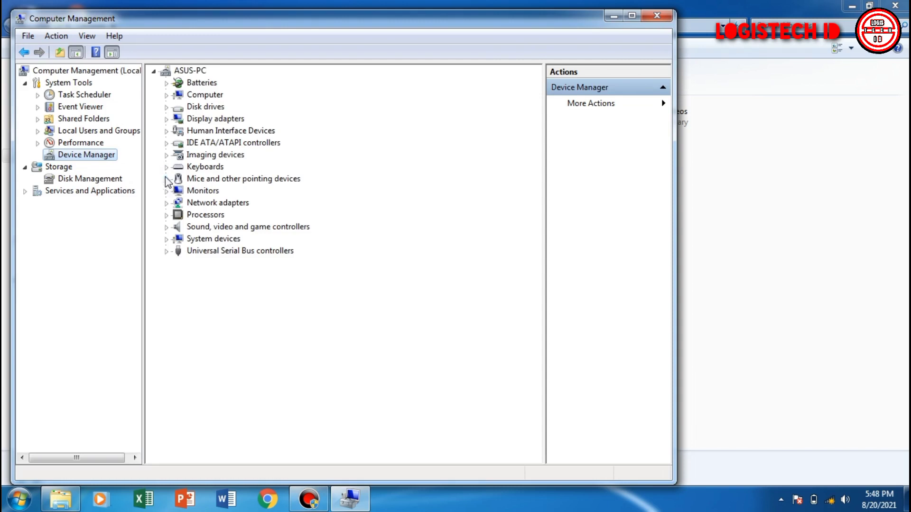
{"action": "left_click", "coordinate": [166, 179]}
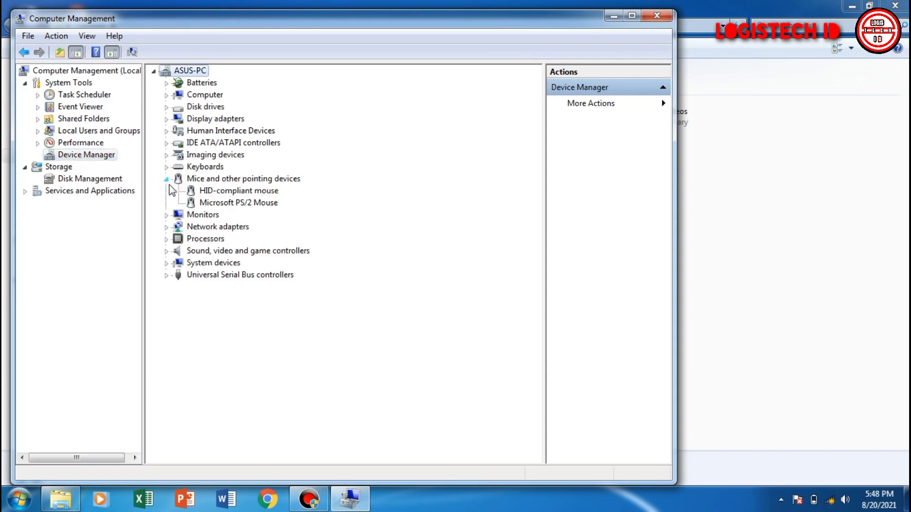
Examine the HID-compliant mouse and Microsoft PS/2 Mouse entries among the pointing devices.
{"action": "left_click", "coordinate": [216, 204]}
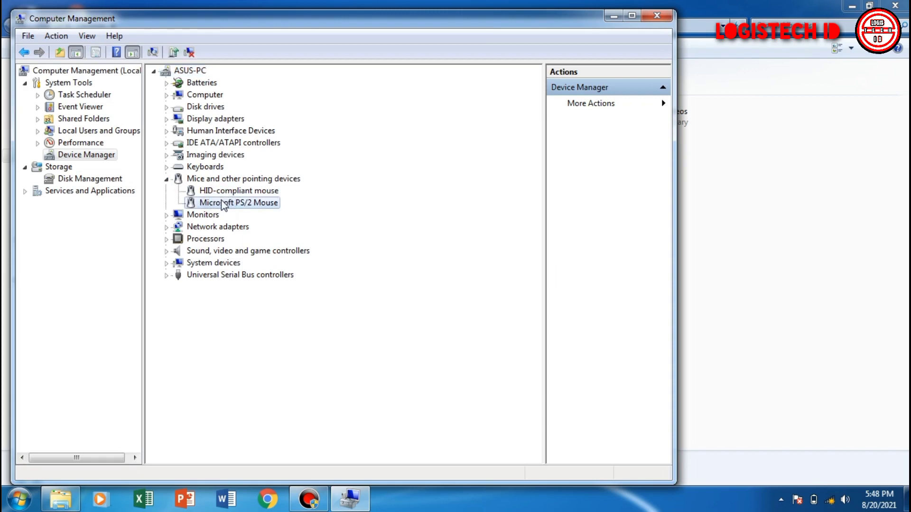
{"action": "key", "text": "Up"}
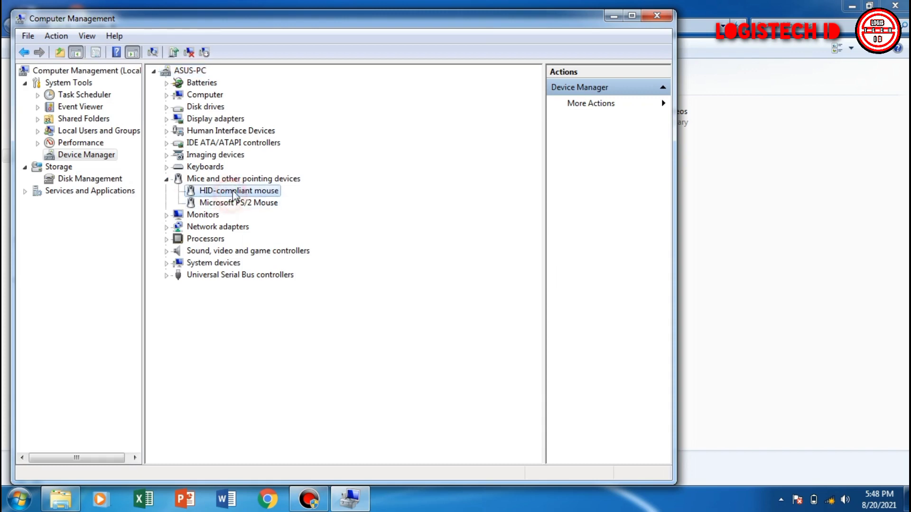
{"action": "left_click", "coordinate": [232, 204]}
{"action": "key", "text": "Up"}
{"action": "key", "text": "Down"}
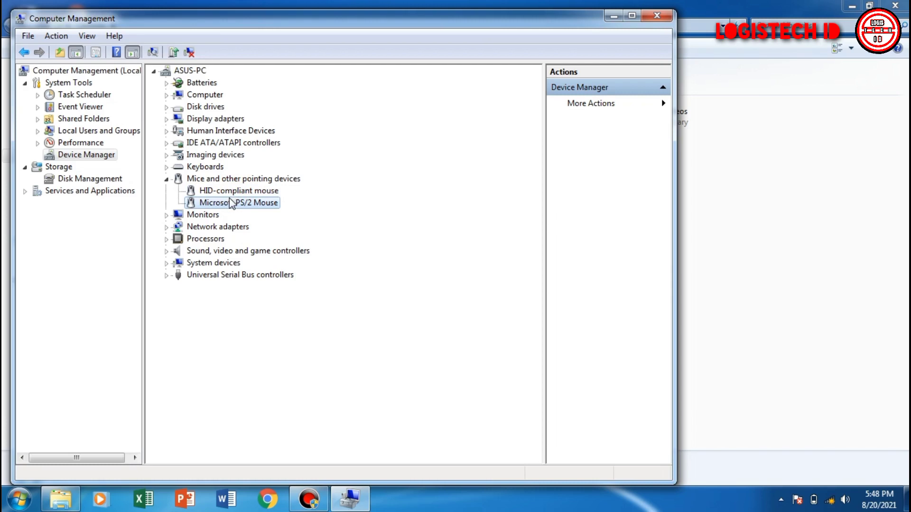
{"action": "left_click", "coordinate": [230, 192]}
{"action": "left_click", "coordinate": [229, 202]}
{"action": "left_click", "coordinate": [229, 194]}
{"action": "left_click", "coordinate": [228, 202]}
{"action": "left_click", "coordinate": [224, 192]}
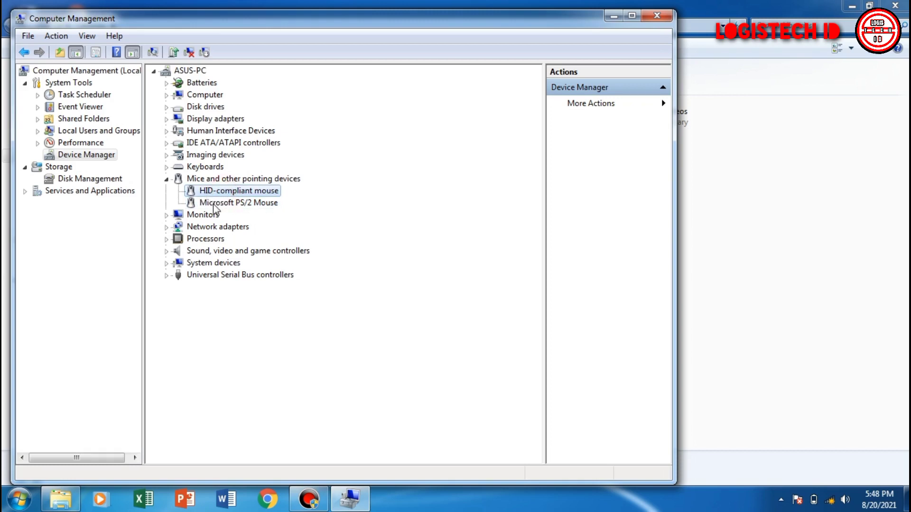
Start a driver update for the Microsoft PS/2 Mouse, choosing to pick from the list of device drivers on the computer.
{"action": "left_click", "coordinate": [213, 204]}
{"action": "right_click", "coordinate": [215, 204]}
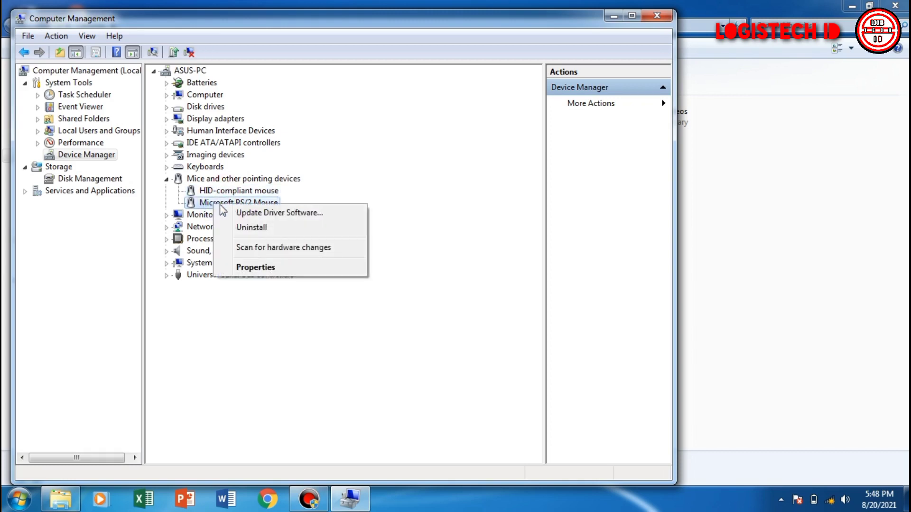
{"action": "left_click", "coordinate": [250, 214]}
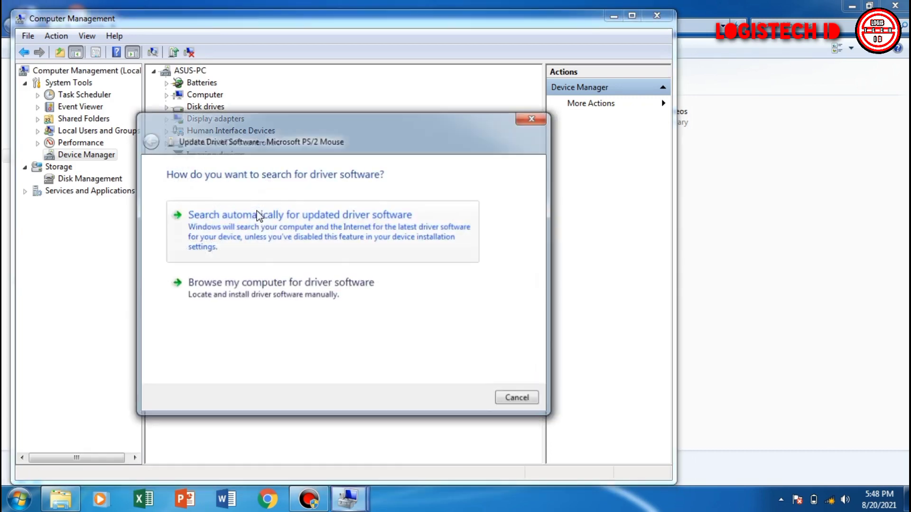
{"action": "left_click", "coordinate": [225, 295]}
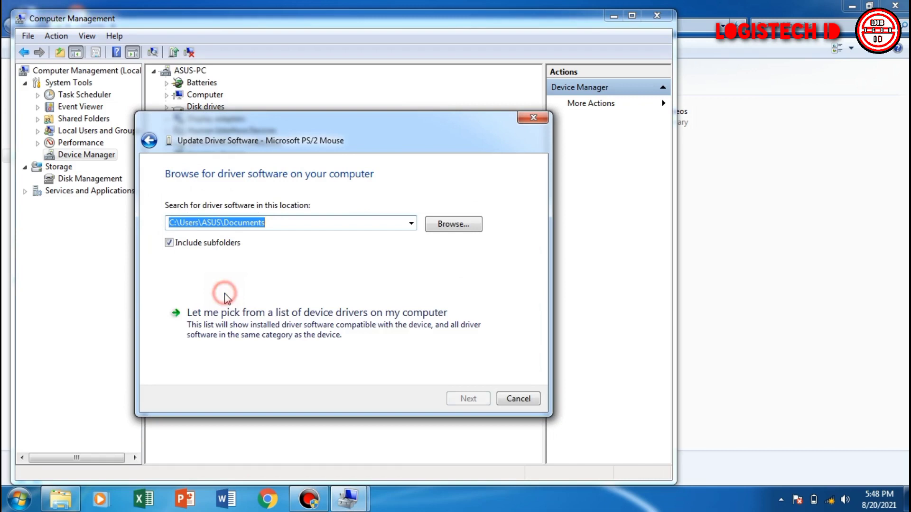
{"action": "left_click", "coordinate": [255, 328]}
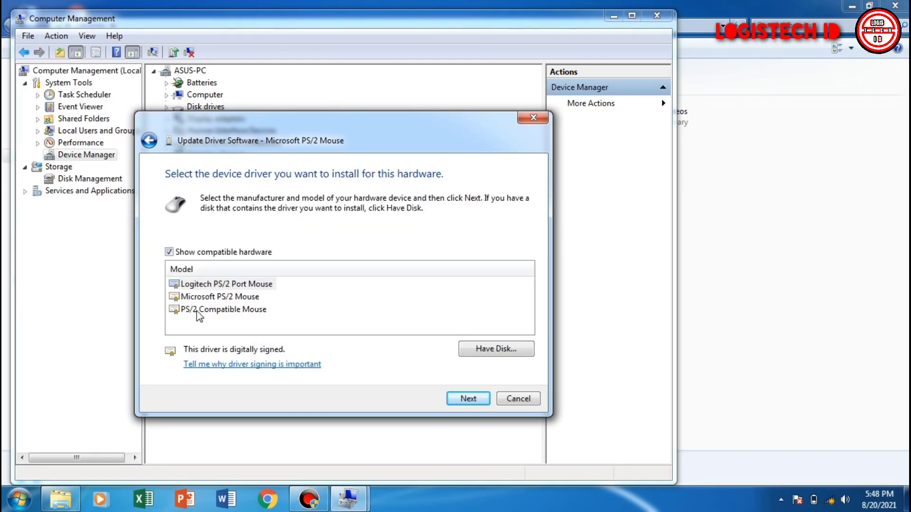
Install the PS/2 Compatible Mouse driver from the compatible models, finish the update and decline restarting the computer.
{"action": "left_click", "coordinate": [217, 312]}
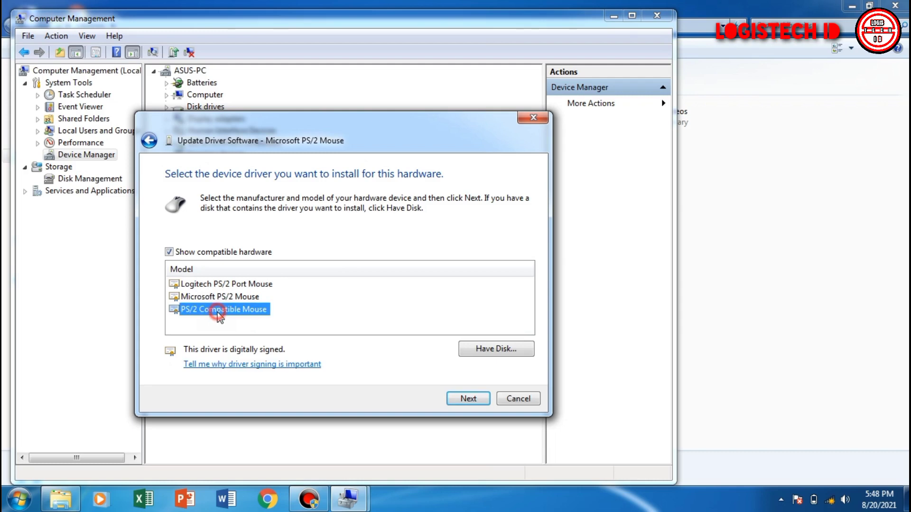
{"action": "left_click", "coordinate": [226, 285]}
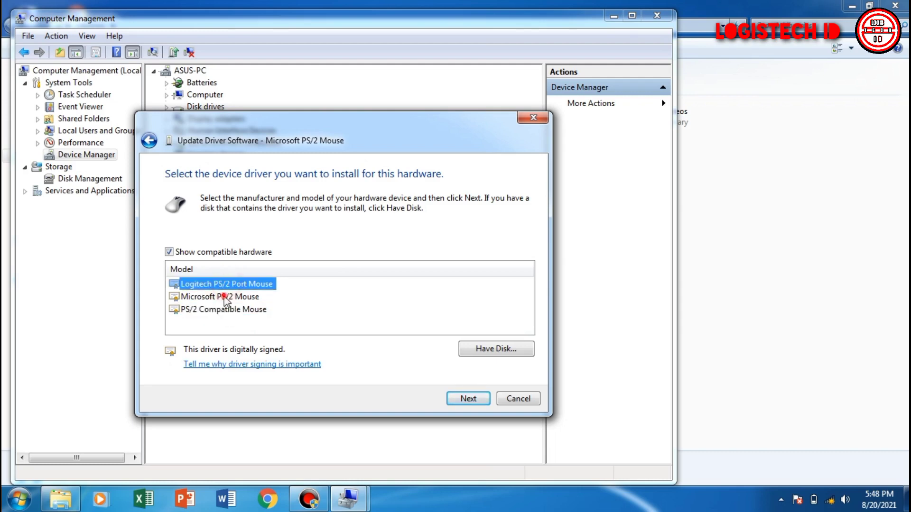
{"action": "left_click", "coordinate": [228, 297]}
{"action": "left_click", "coordinate": [228, 309]}
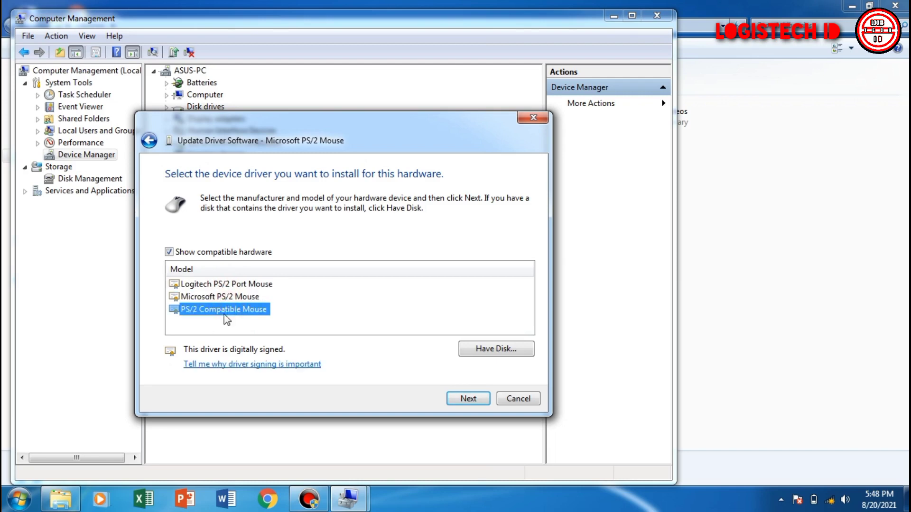
{"action": "left_click", "coordinate": [466, 400]}
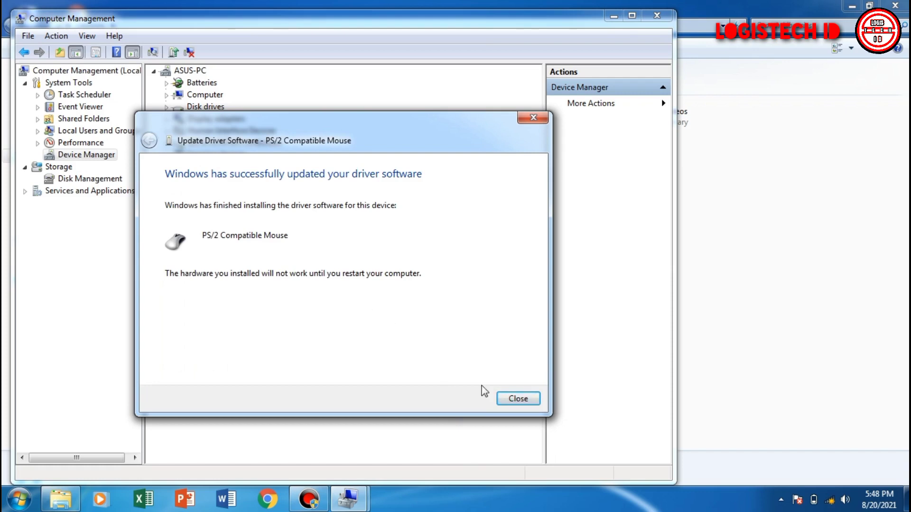
{"action": "left_click", "coordinate": [517, 397]}
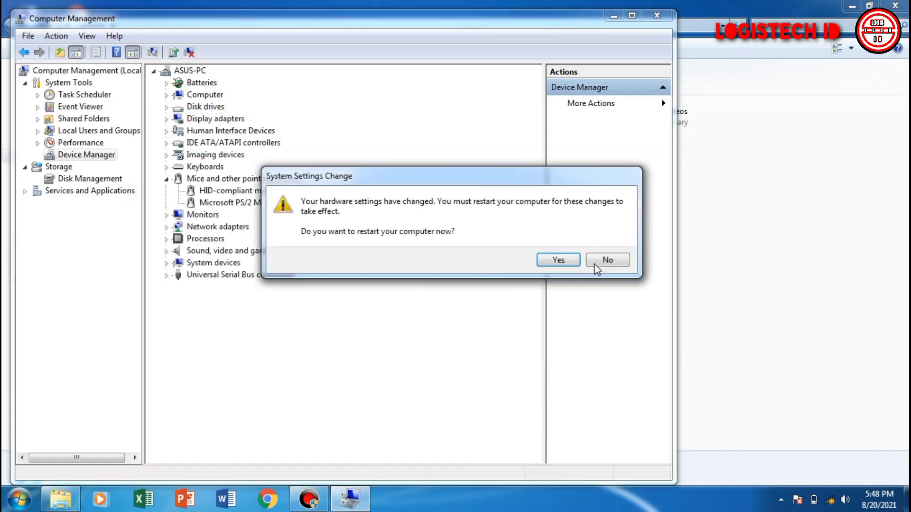
{"action": "left_click", "coordinate": [608, 260]}
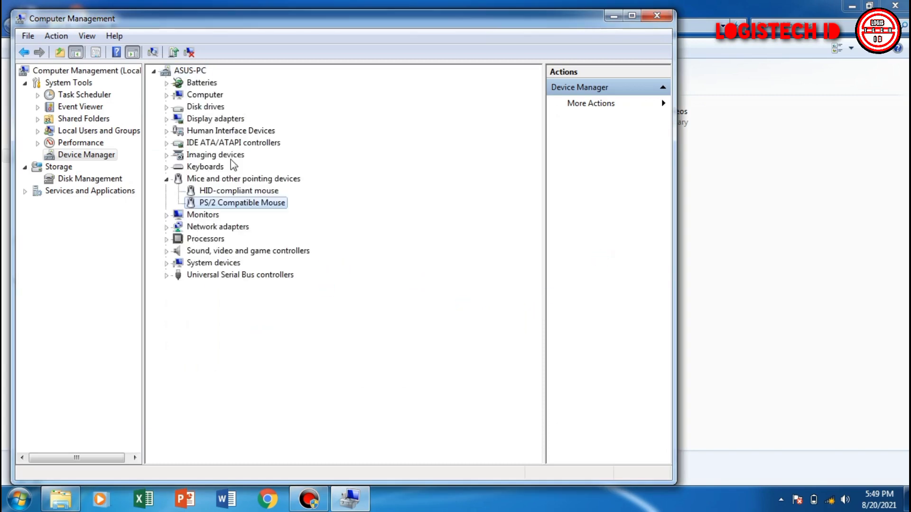
Close Computer Management and the Libraries window, and refresh the desktop.
{"action": "left_click", "coordinate": [656, 16]}
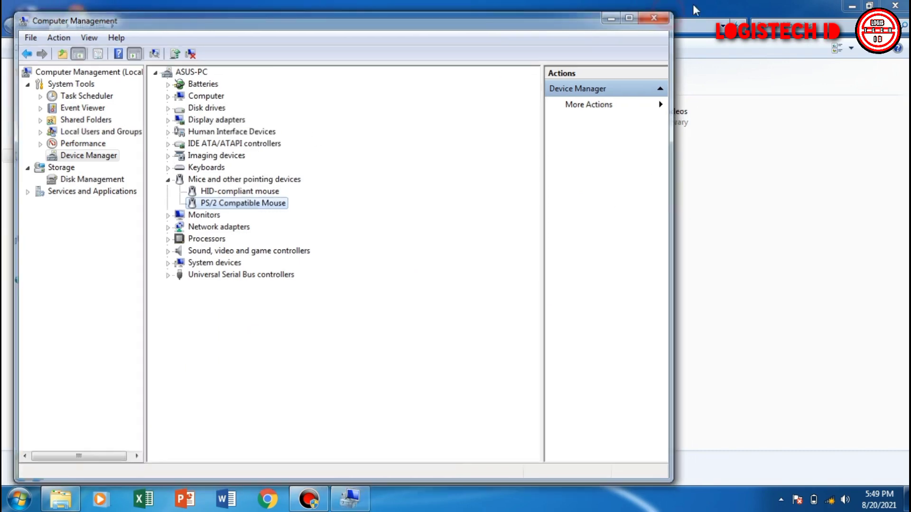
{"action": "left_click", "coordinate": [895, 5]}
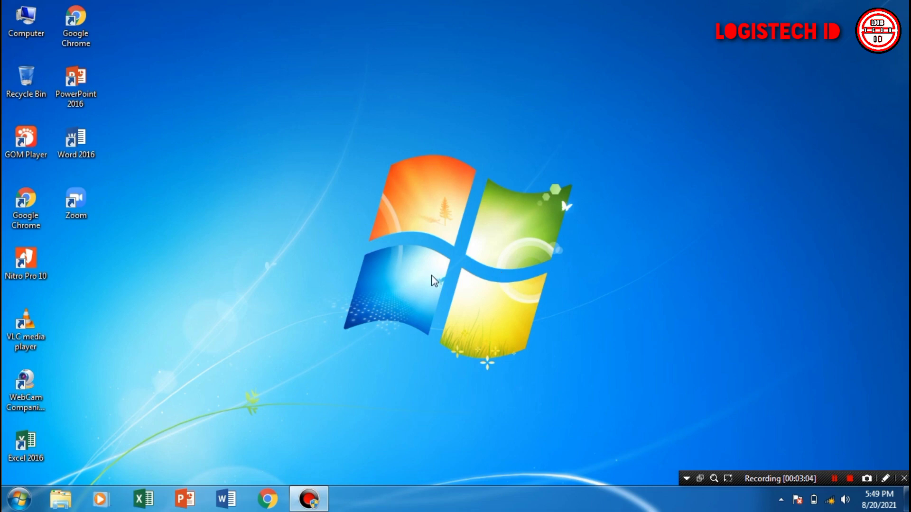
{"action": "right_click", "coordinate": [472, 290]}
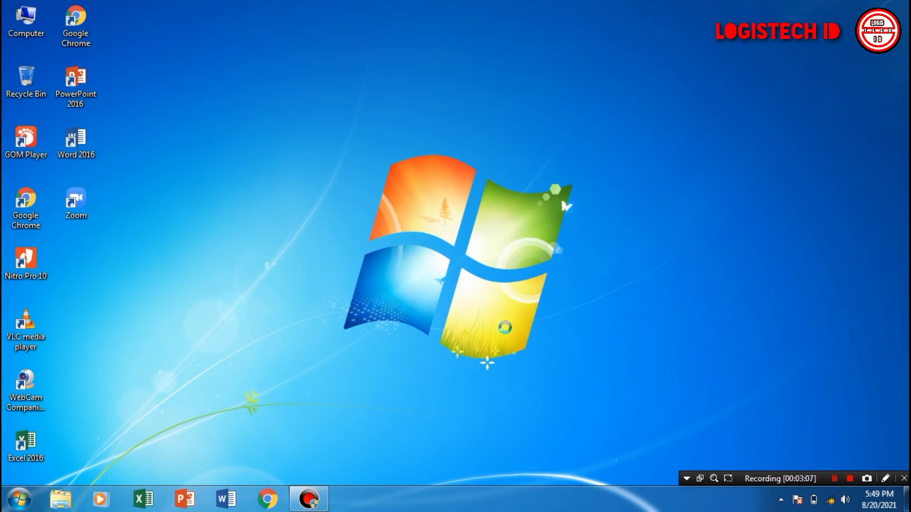
{"action": "left_click", "coordinate": [517, 132]}
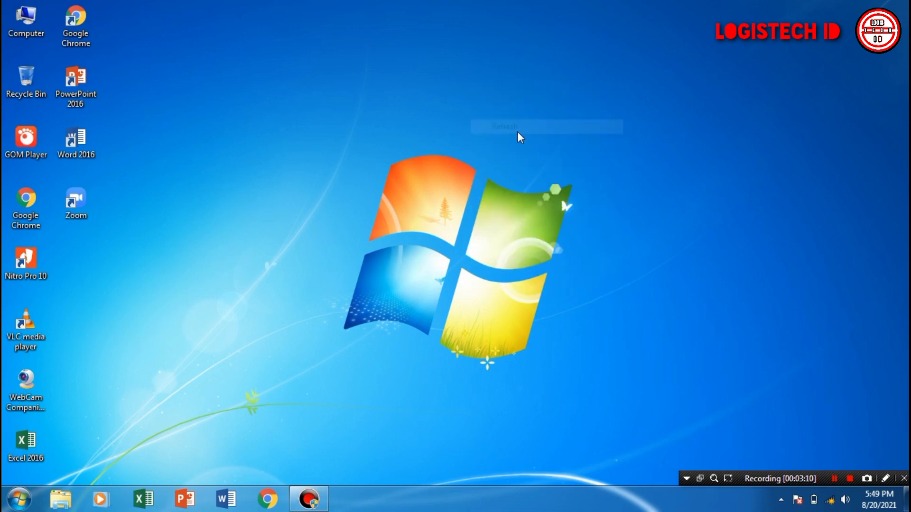